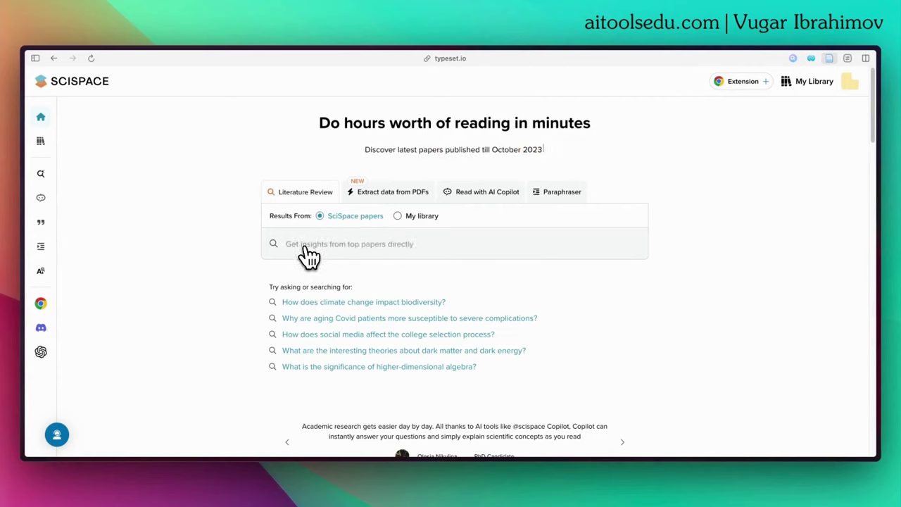
# Step: Open Literature Review under the sidebar's Tools and select its search box
pyautogui.moveTo(44, 131)
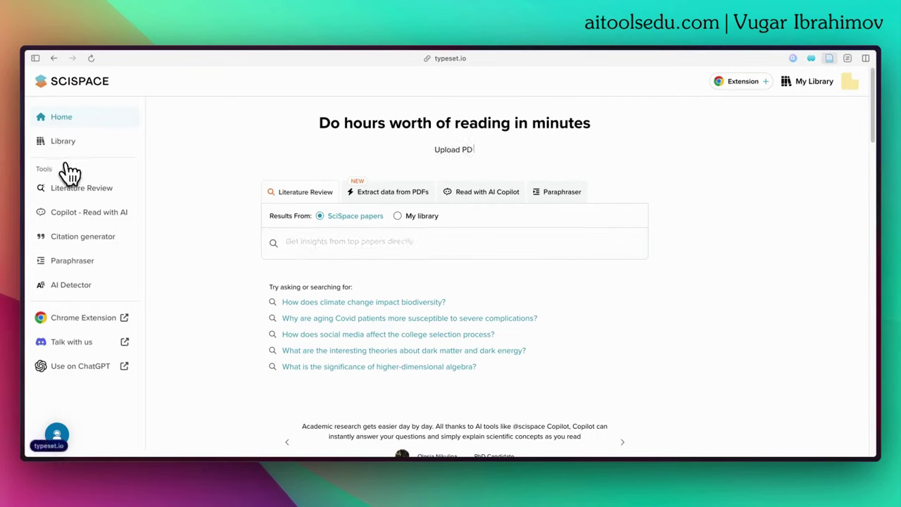
pyautogui.click(73, 199)
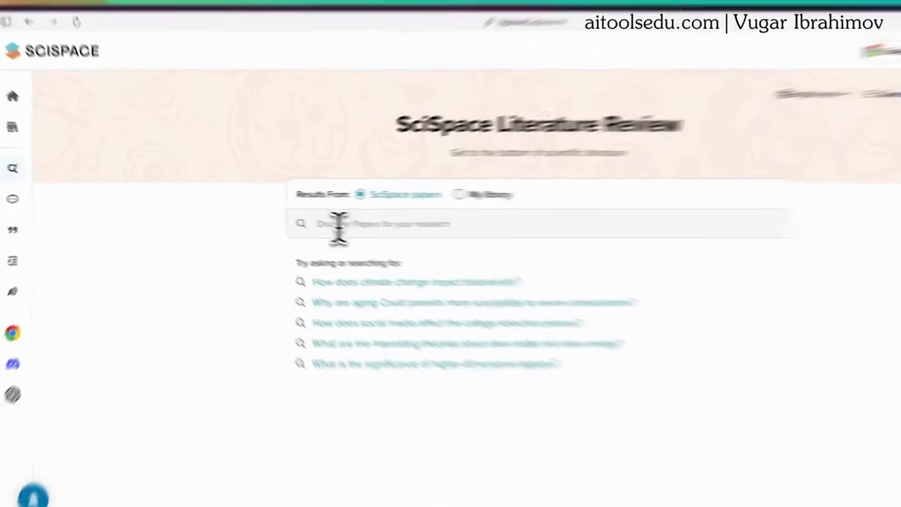
pyautogui.click(297, 218)
# Step: Run a literature search for 'European Union Migration Laws'
pyautogui.write('Eu')
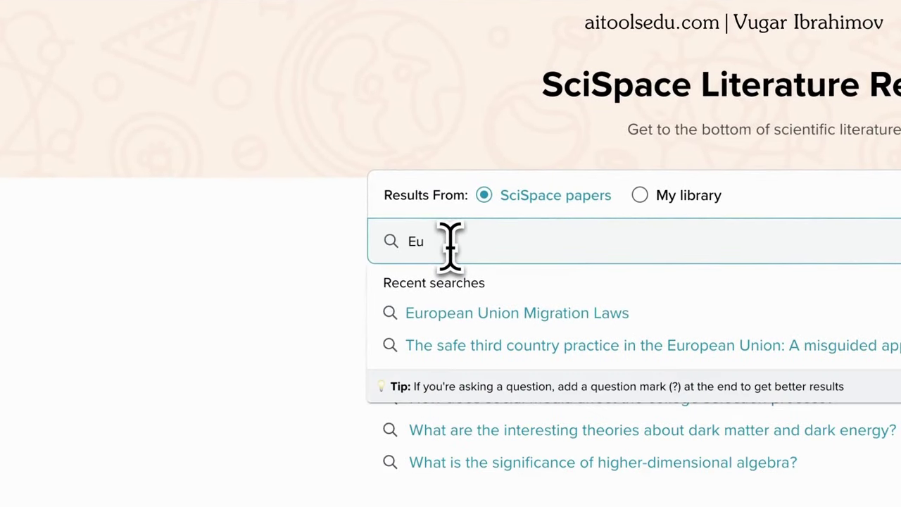
pyautogui.write('ropean Union ')
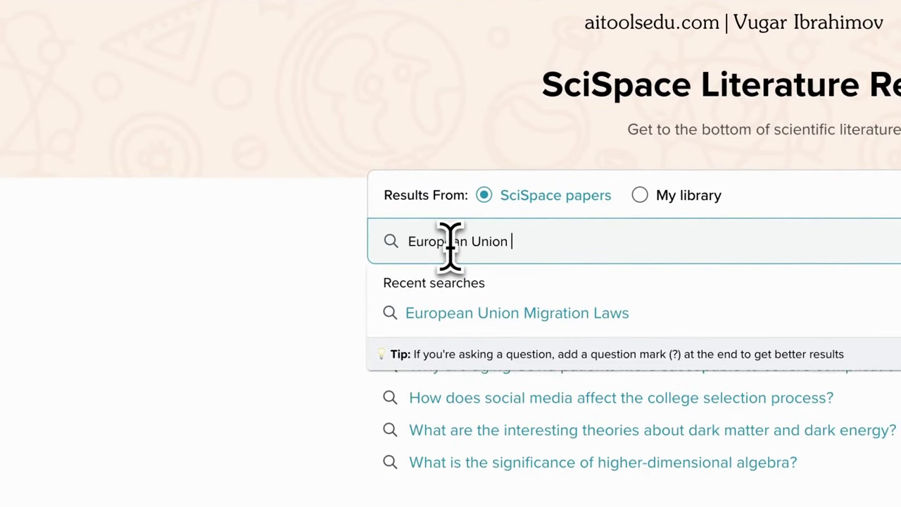
pyautogui.write('Migration Laws')
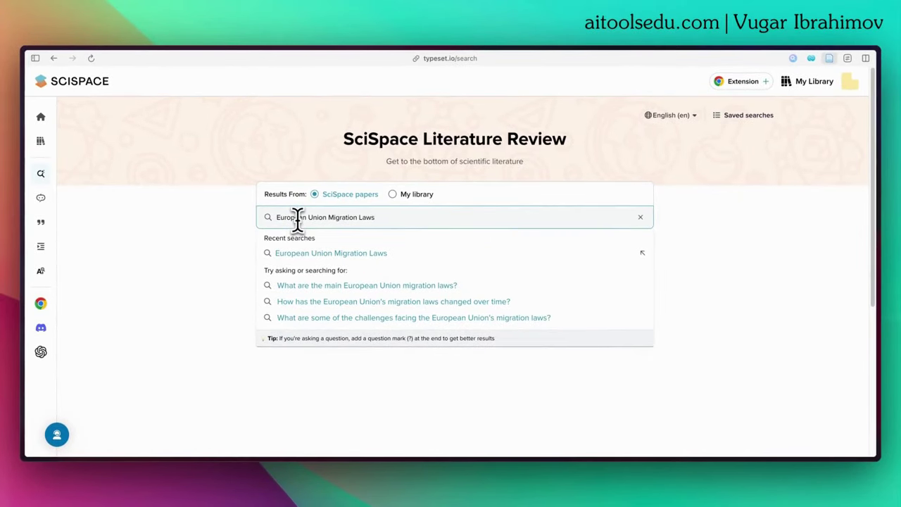
pyautogui.press('Return')
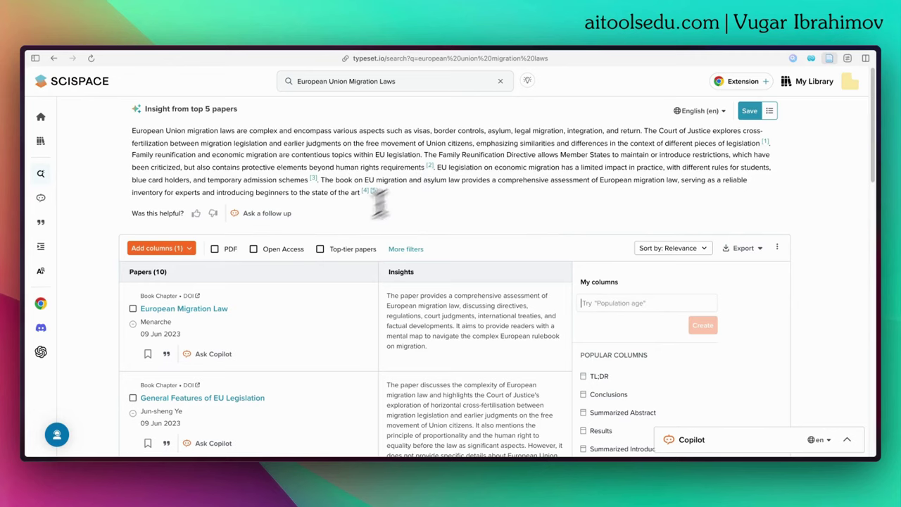
pyautogui.scroll(-2, 300, 254)
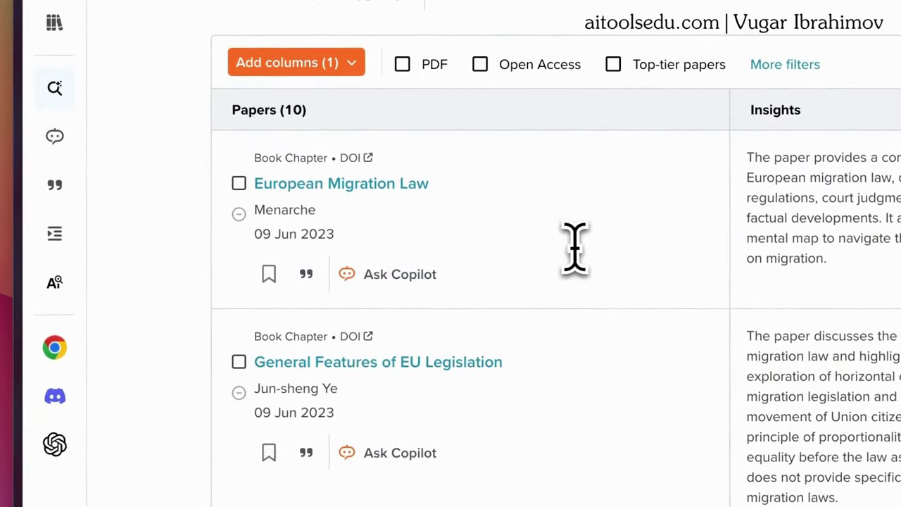
pyautogui.scroll(-1, 574, 246)
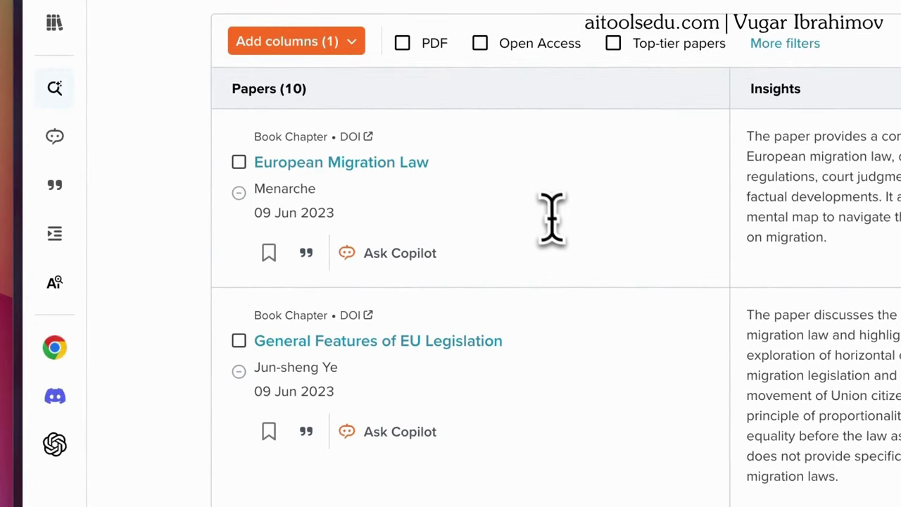
pyautogui.scroll(-4, 548, 210)
pyautogui.scroll(-9, 548, 210)
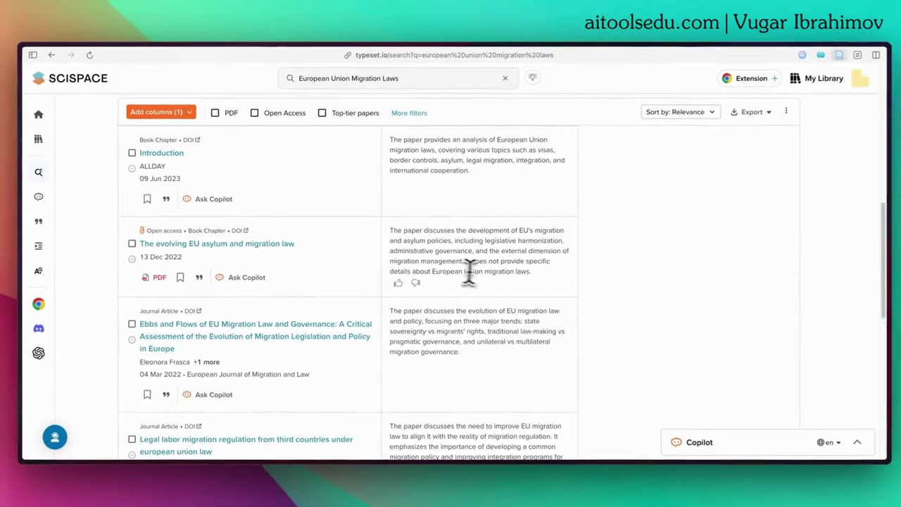
pyautogui.scroll(5, 620, 282)
pyautogui.scroll(3, 479, 271)
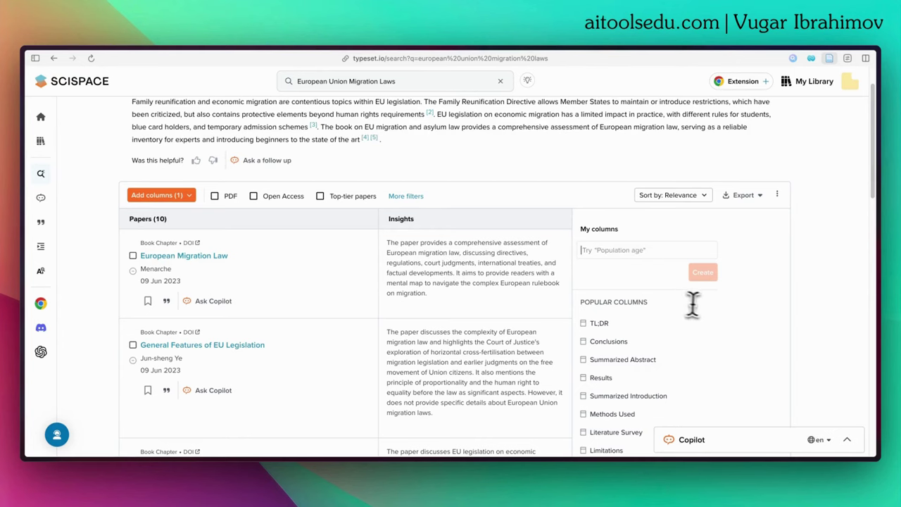
pyautogui.scroll(-2, 649, 306)
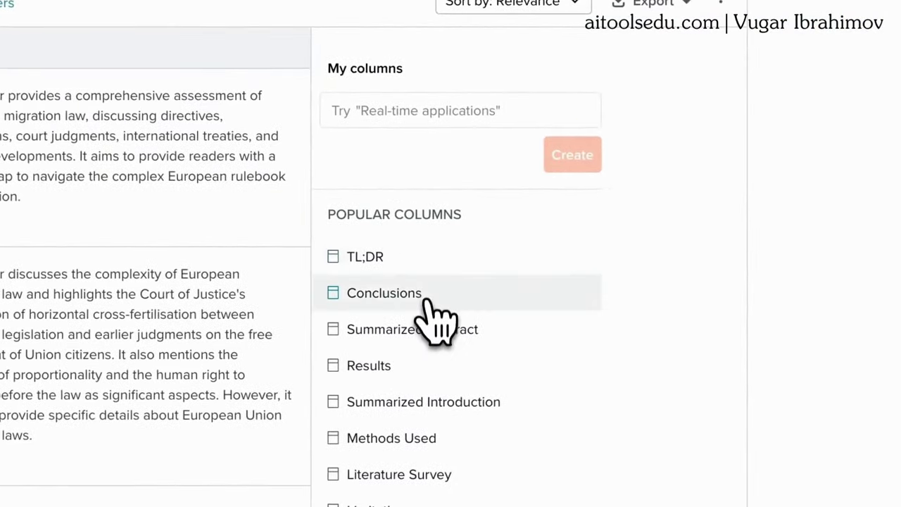
# Step: Add TL;DR and Methods Used from Popular Columns to the results table
pyautogui.click(630, 288)
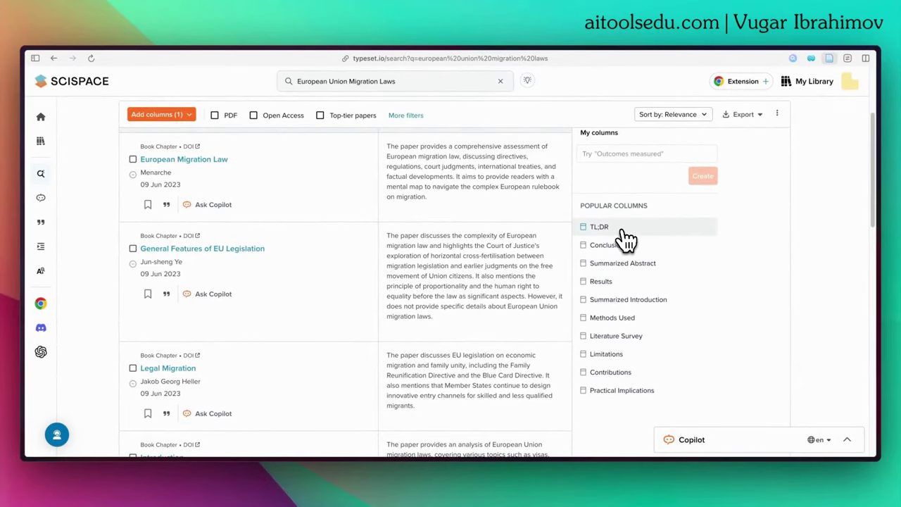
pyautogui.click(623, 229)
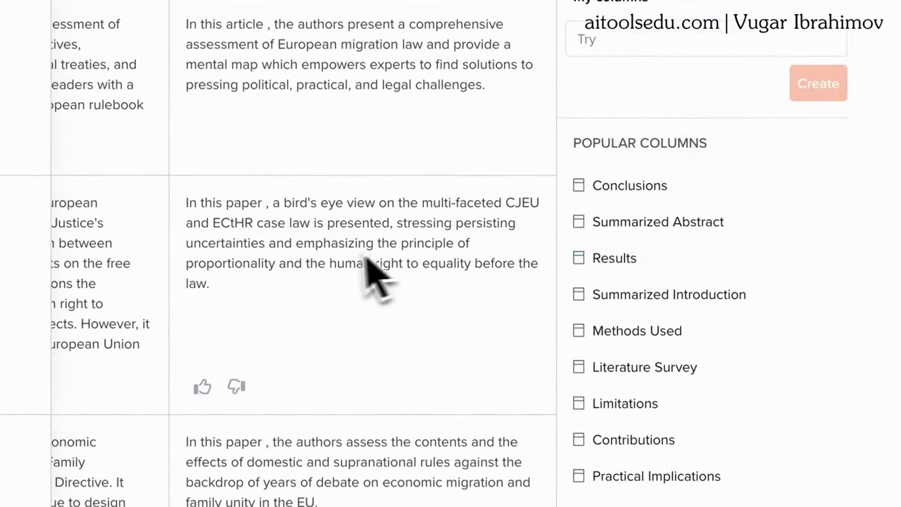
pyautogui.scroll(3, 337, 275)
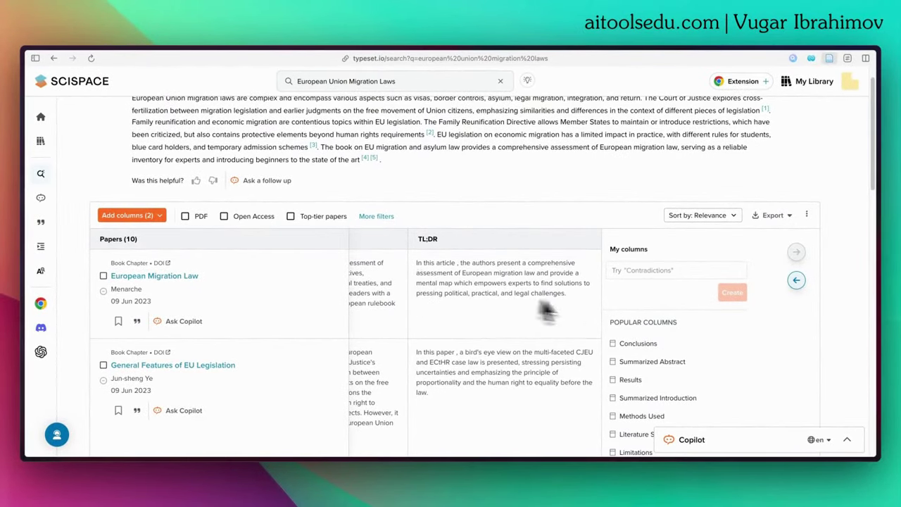
pyautogui.scroll(-2, 701, 341)
pyautogui.scroll(-2, 694, 344)
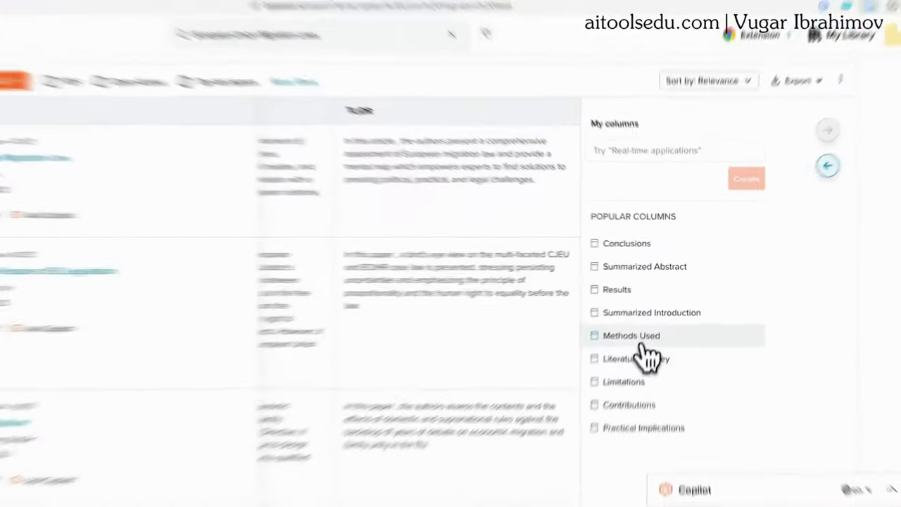
pyautogui.click(637, 338)
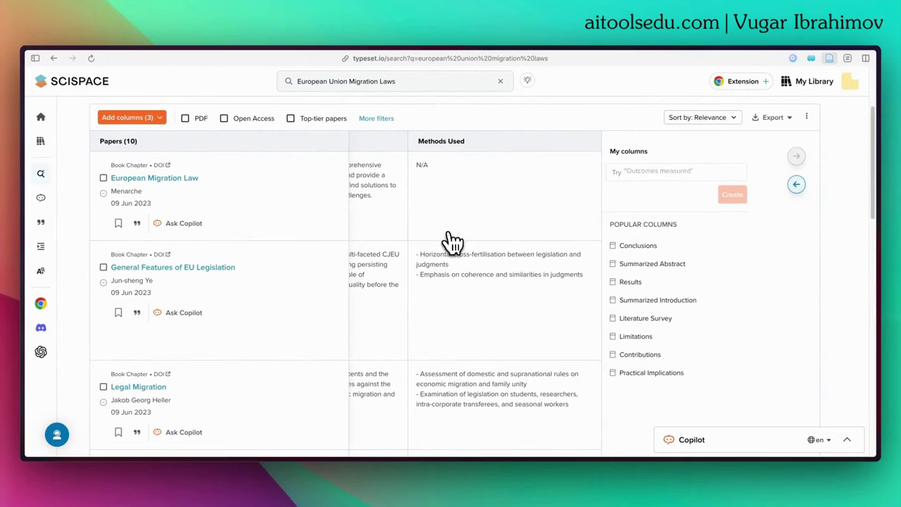
pyautogui.scroll(-5, 476, 298)
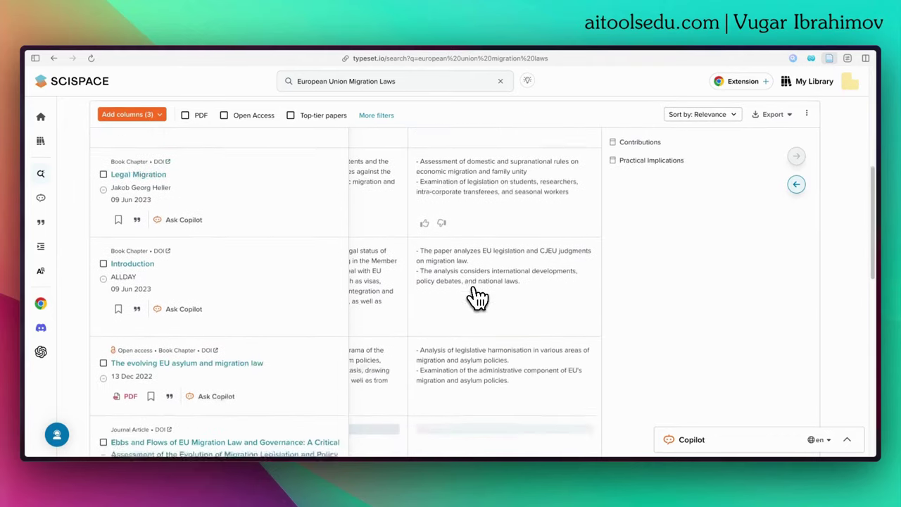
pyautogui.scroll(-1, 475, 298)
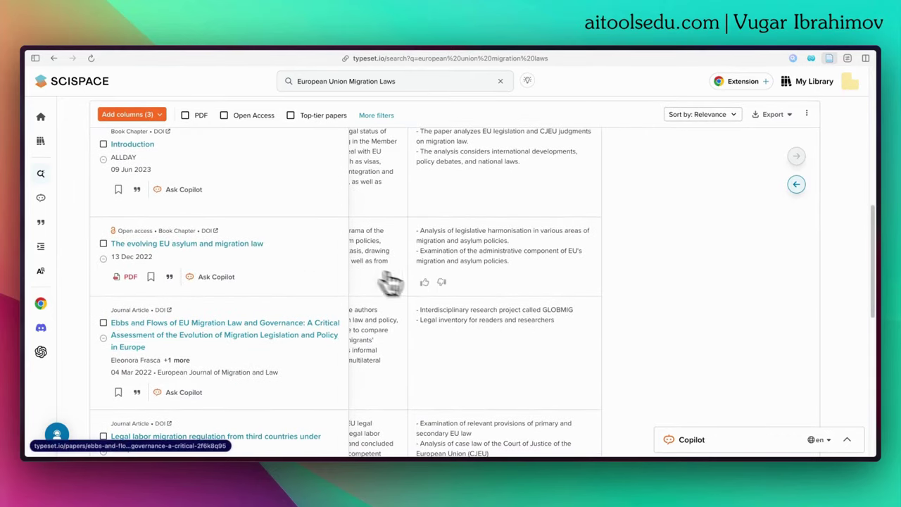
pyautogui.scroll(10, 644, 308)
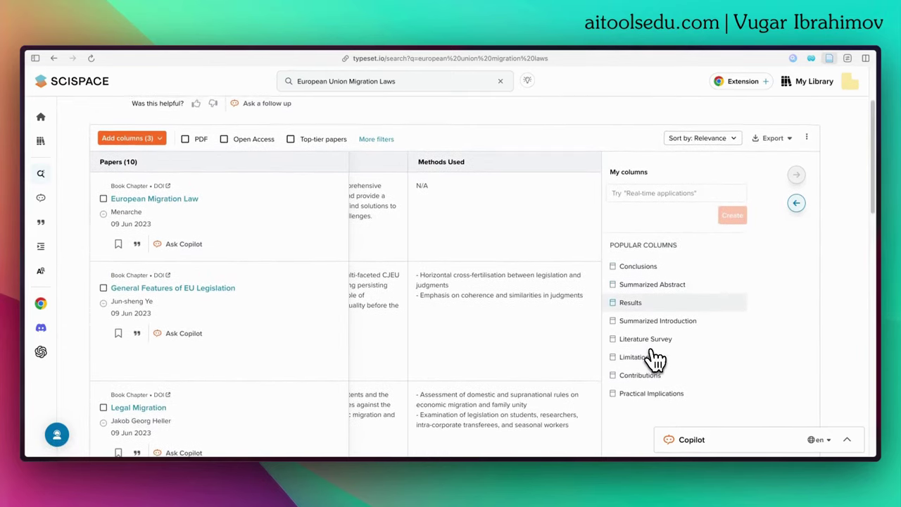
pyautogui.scroll(4, 654, 267)
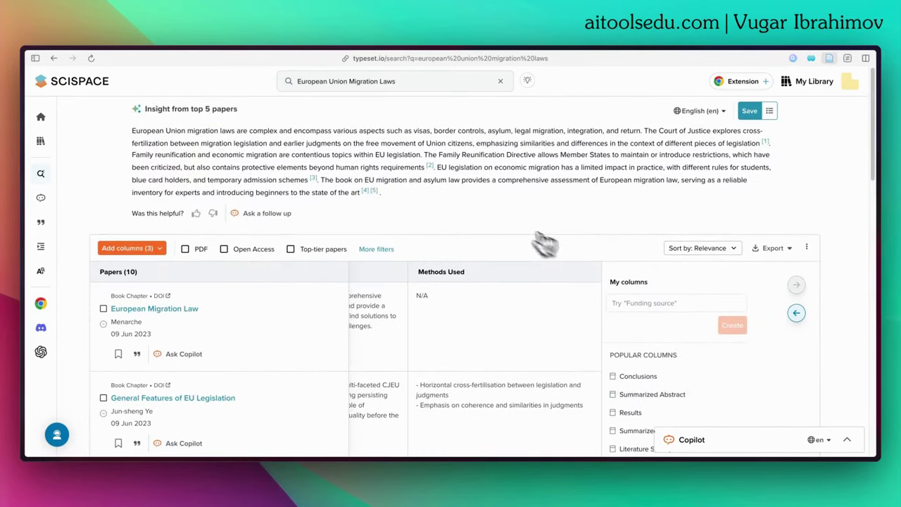
pyautogui.scroll(-2, 296, 303)
pyautogui.scroll(-10, 232, 356)
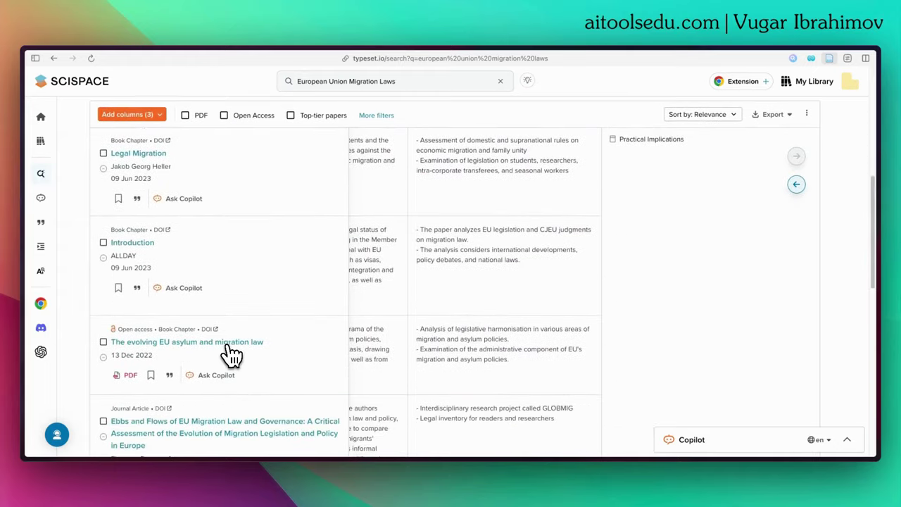
pyautogui.scroll(-3, 232, 355)
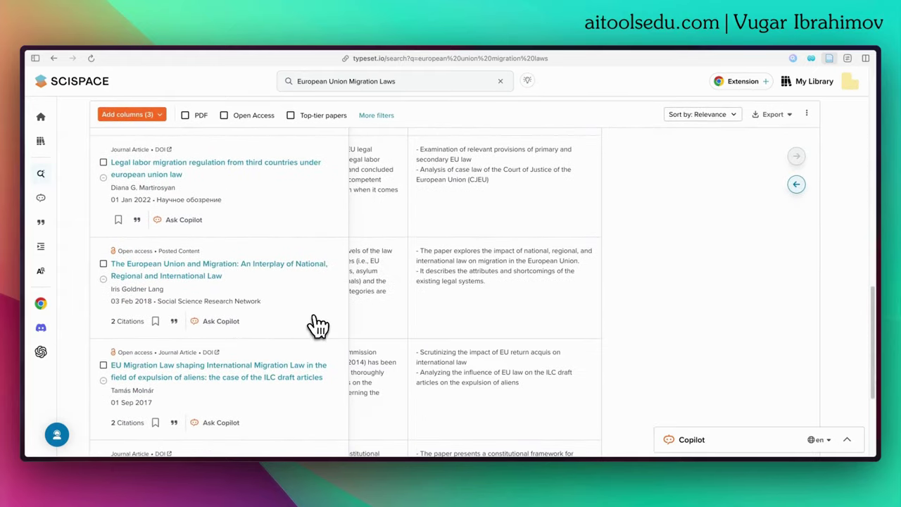
pyautogui.scroll(-3, 317, 325)
pyautogui.scroll(15, 313, 325)
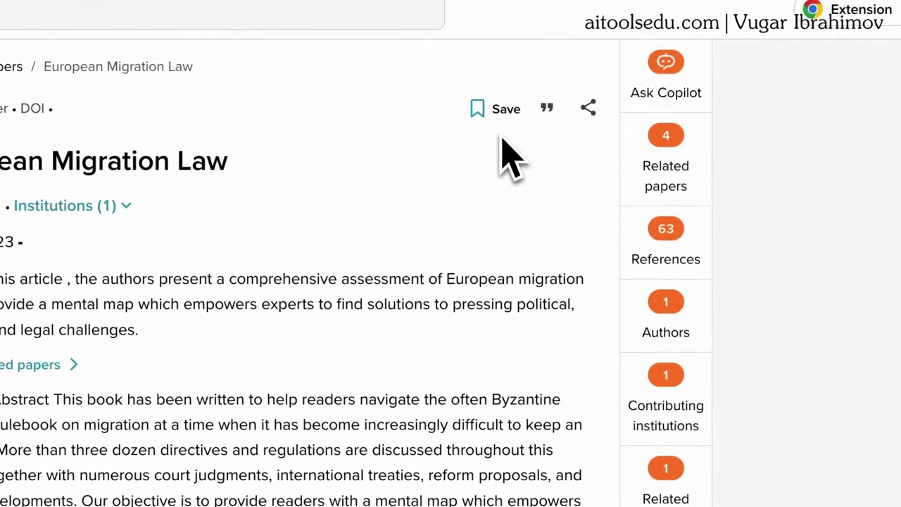
# Step: Scroll through the European Migration Law paper's details and its 63 references
pyautogui.scroll(-2, 414, 338)
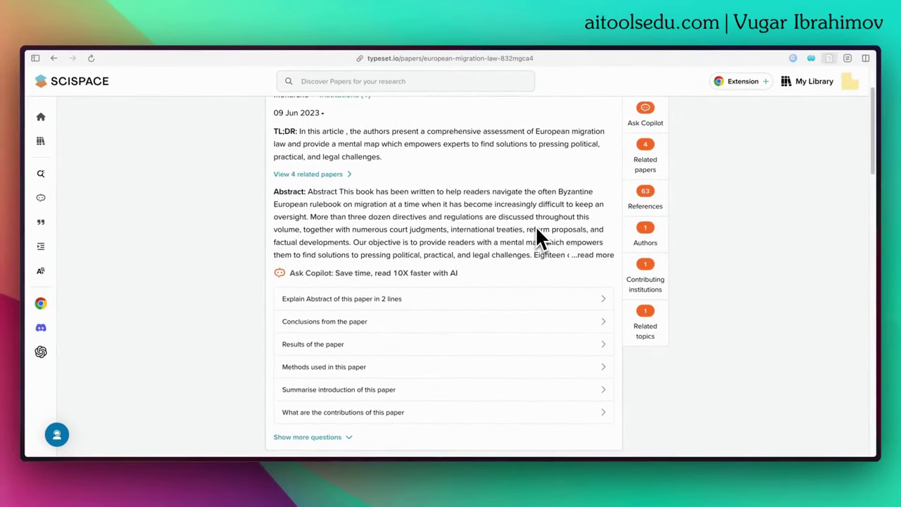
pyautogui.scroll(-3, 537, 237)
pyautogui.scroll(-7, 536, 230)
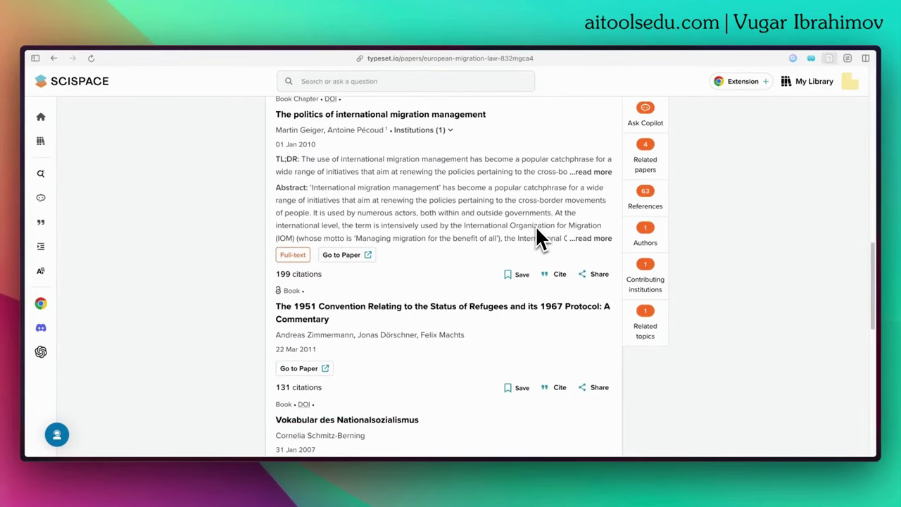
pyautogui.scroll(2, 538, 236)
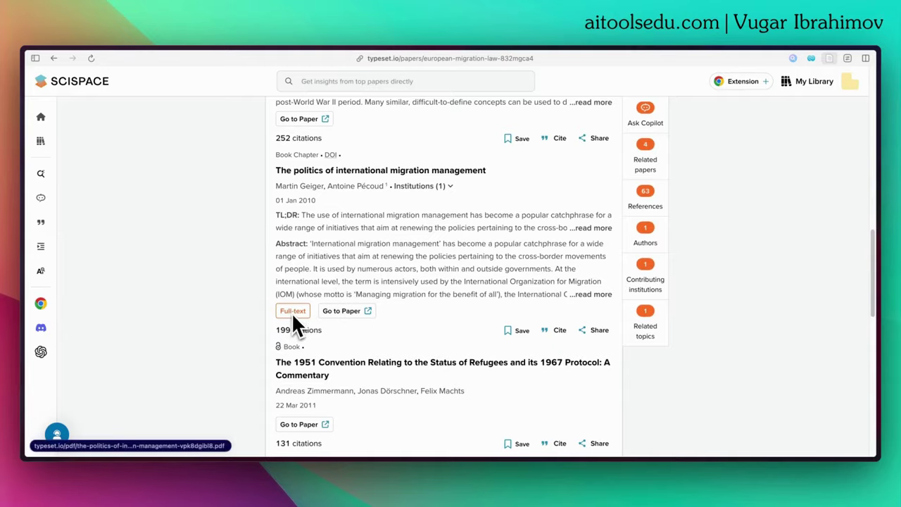
pyautogui.scroll(1, 603, 241)
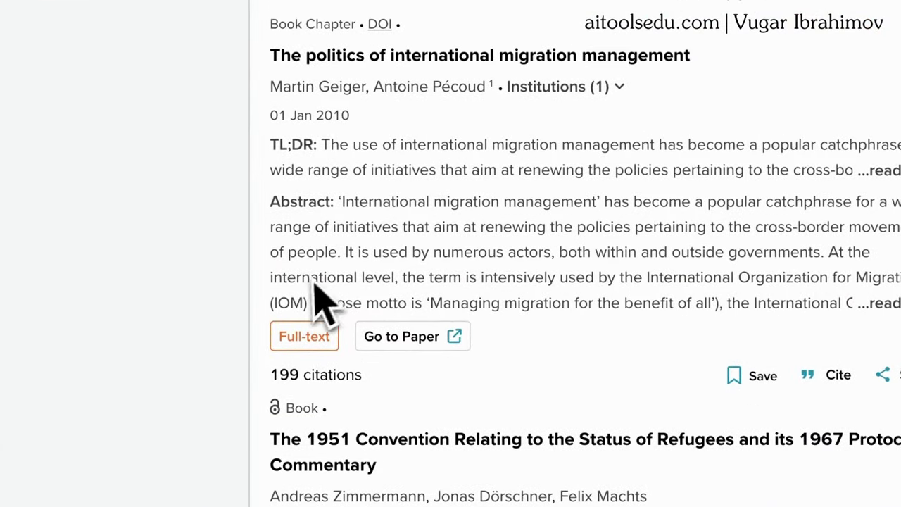
pyautogui.scroll(10, 454, 312)
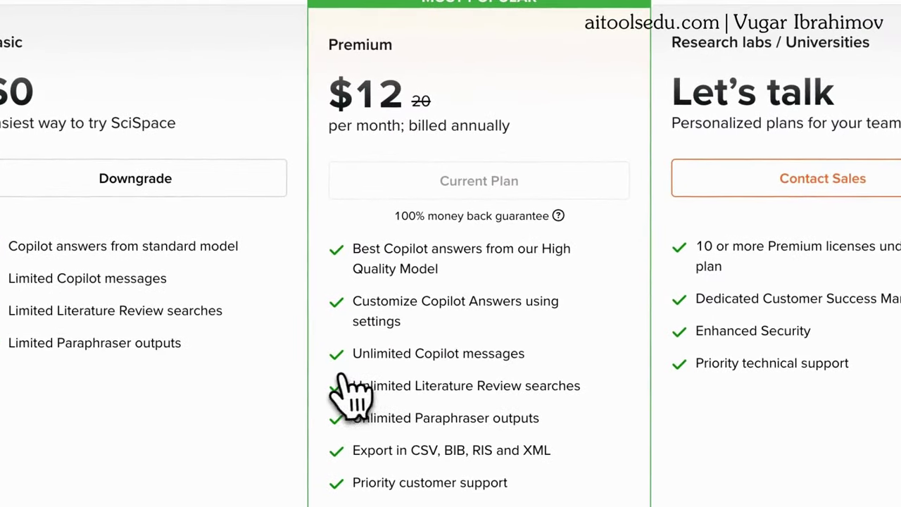
pyautogui.scroll(1, 525, 426)
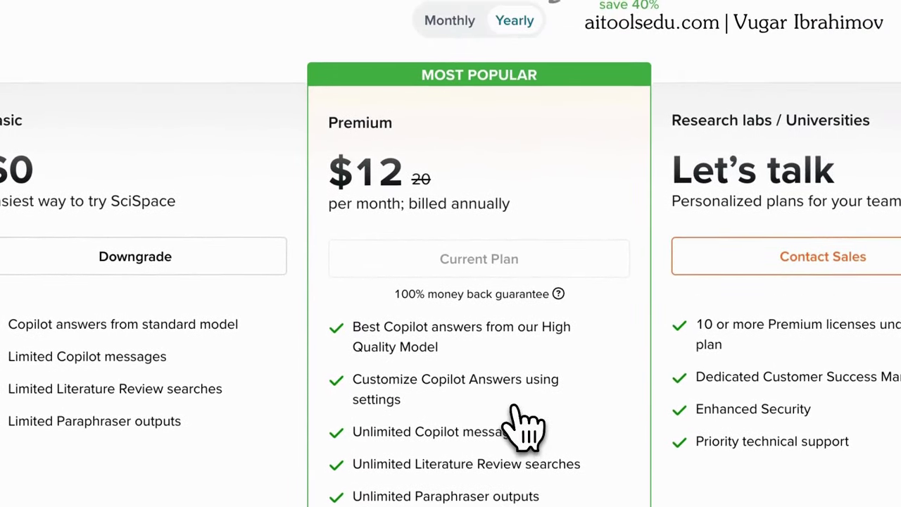